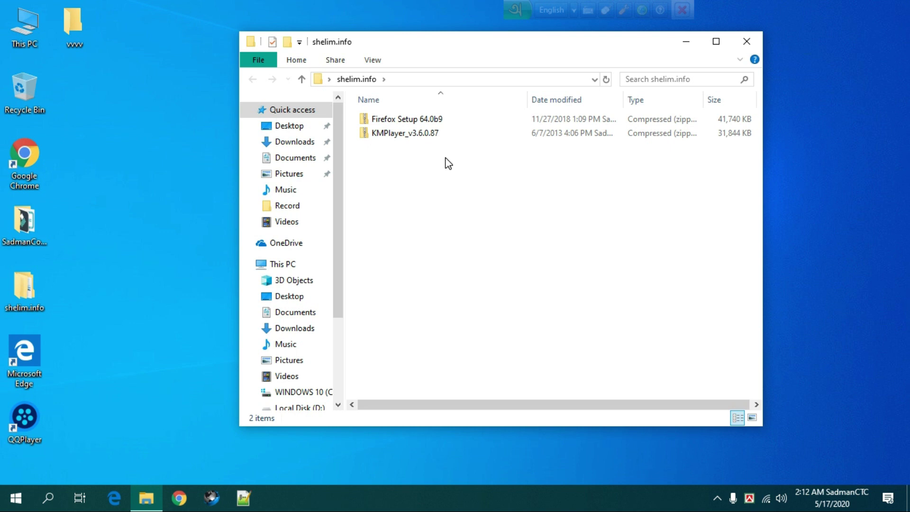
right_click(429, 195)
click(463, 250)
right_click(446, 203)
click(490, 258)
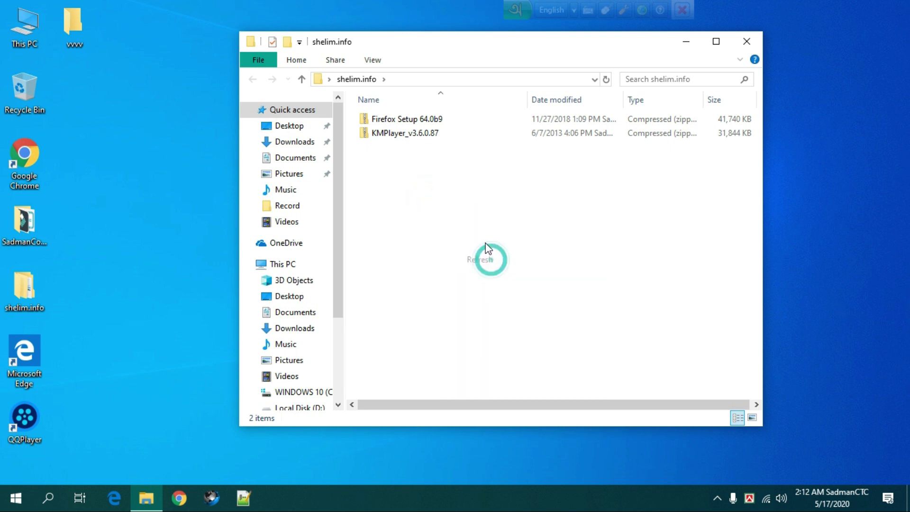
Step: Open the Firefox Setup 64.0b9 archive and launch the installer application inside it
double_click(383, 120)
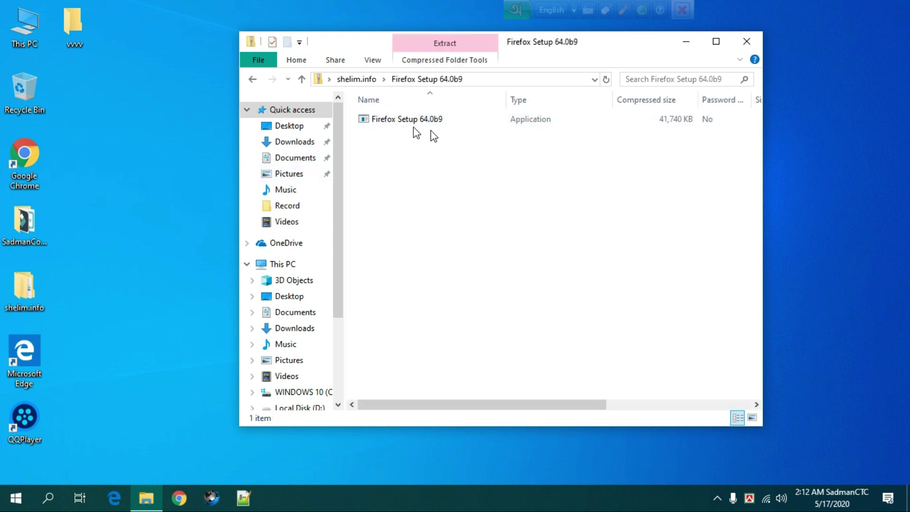
right_click(397, 121)
click(367, 138)
right_click(394, 122)
click(358, 143)
click(379, 119)
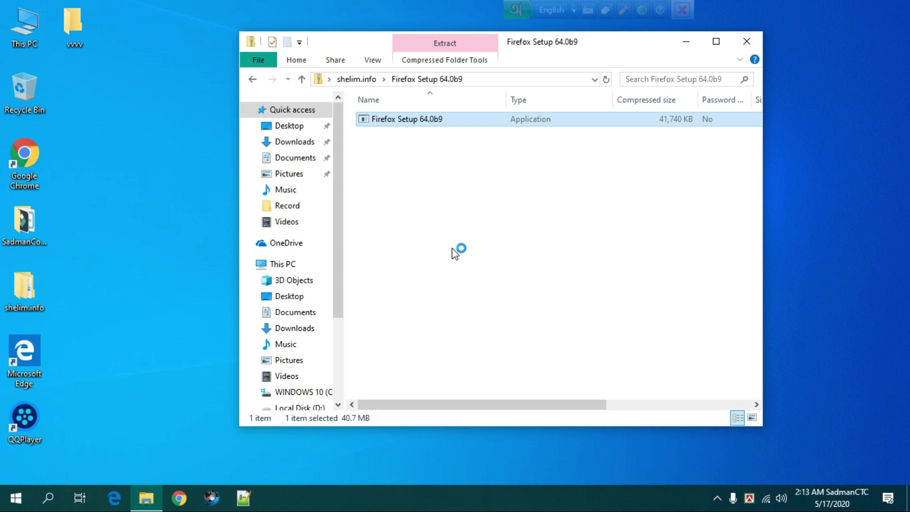
Step: Install Mozilla Firefox with the setup wizard's default options and finish with Firefox set to launch
click(529, 355)
click(528, 356)
click(528, 355)
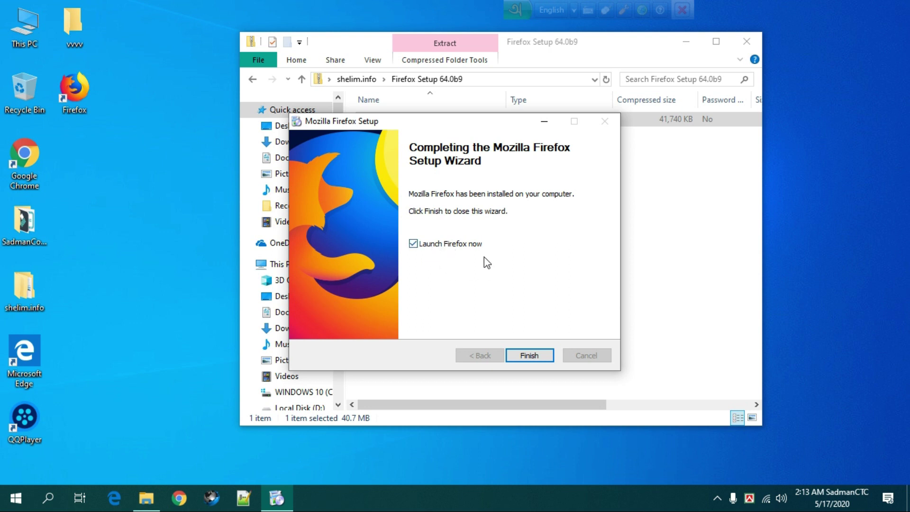
click(536, 356)
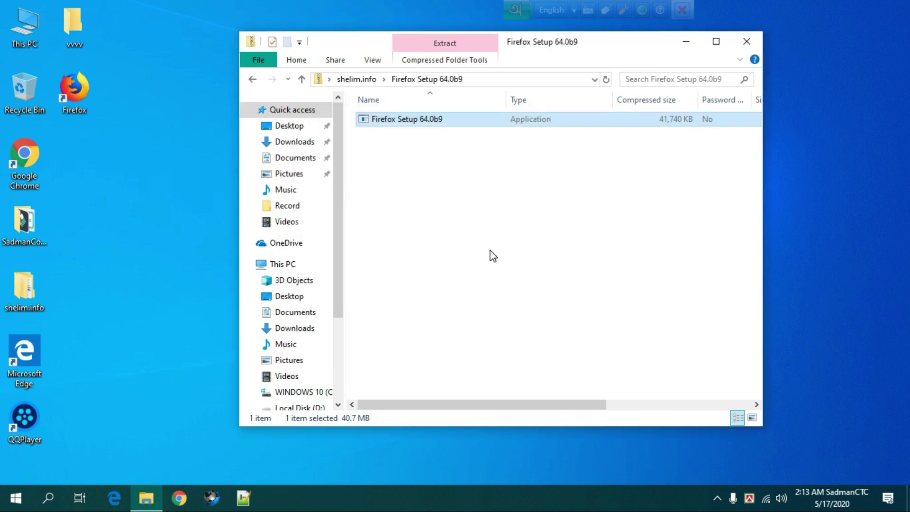
Step: Return to the shelim.info folder and close the newly launched Firefox window with all its tabs
click(253, 78)
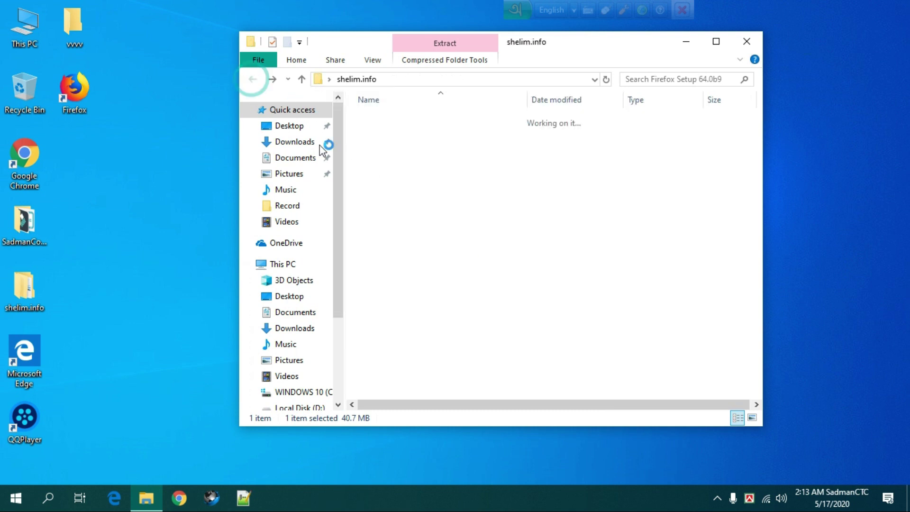
click(486, 274)
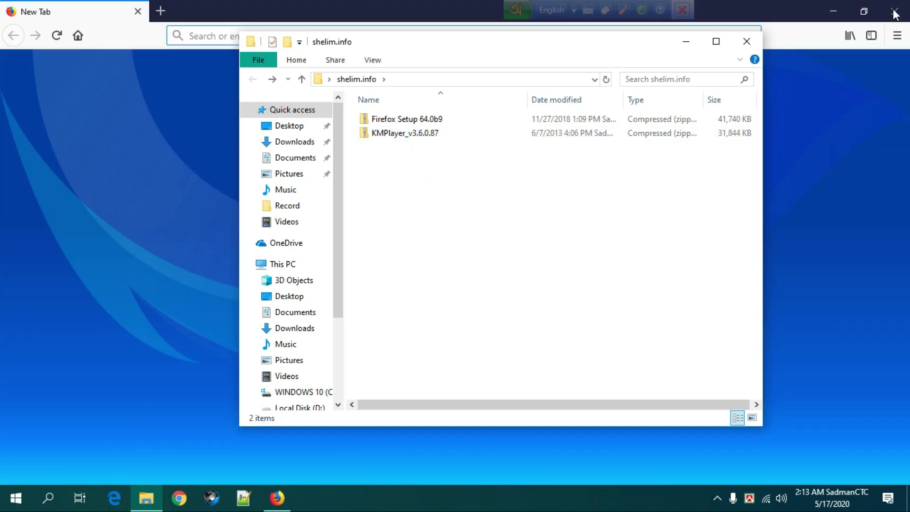
click(895, 11)
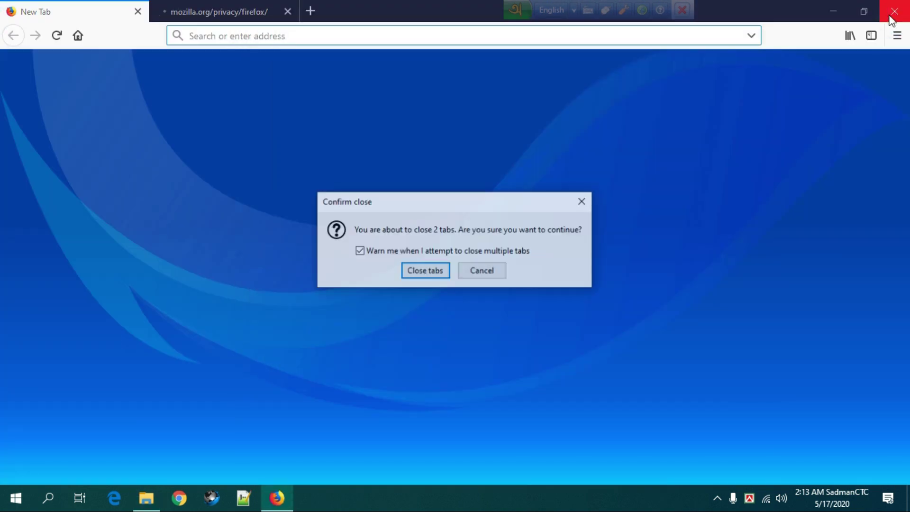
click(411, 272)
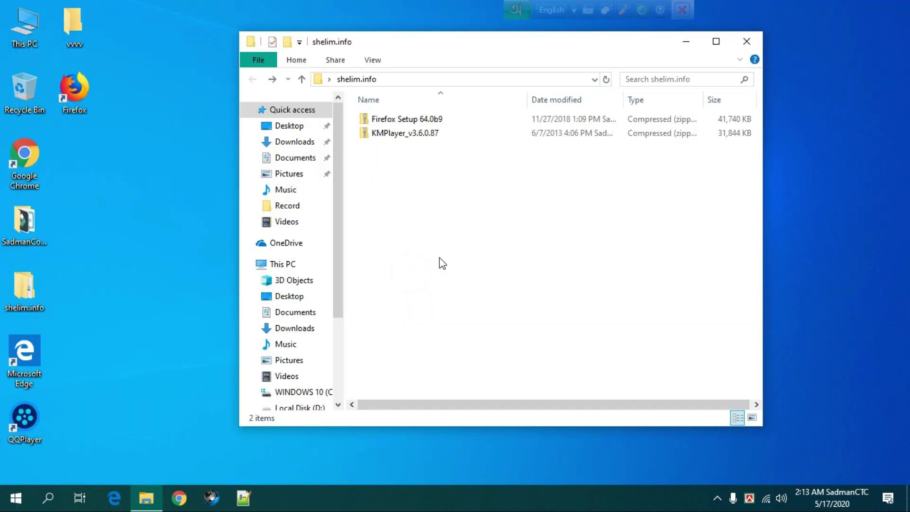
Step: Open the KMPlayer_v3.6.0.87 archive and launch its installer with English as the installer language
click(124, 204)
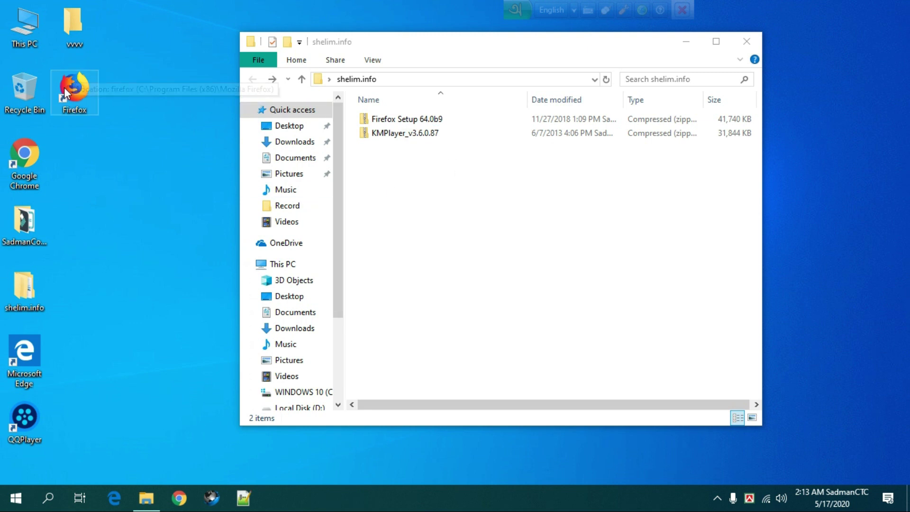
click(431, 244)
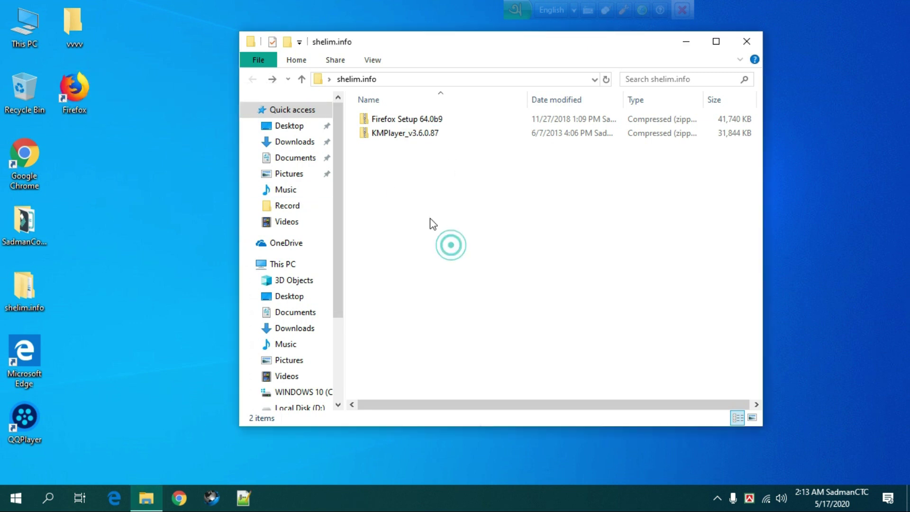
double_click(392, 136)
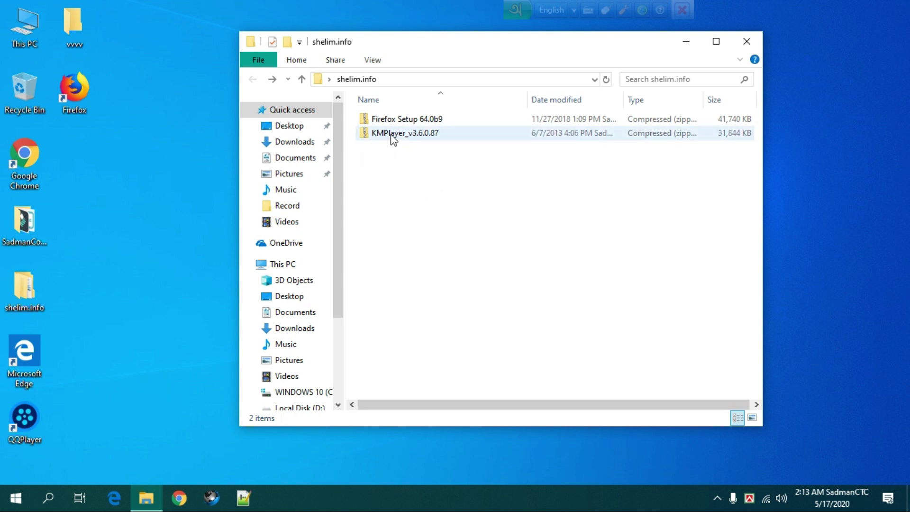
right_click(396, 121)
click(426, 126)
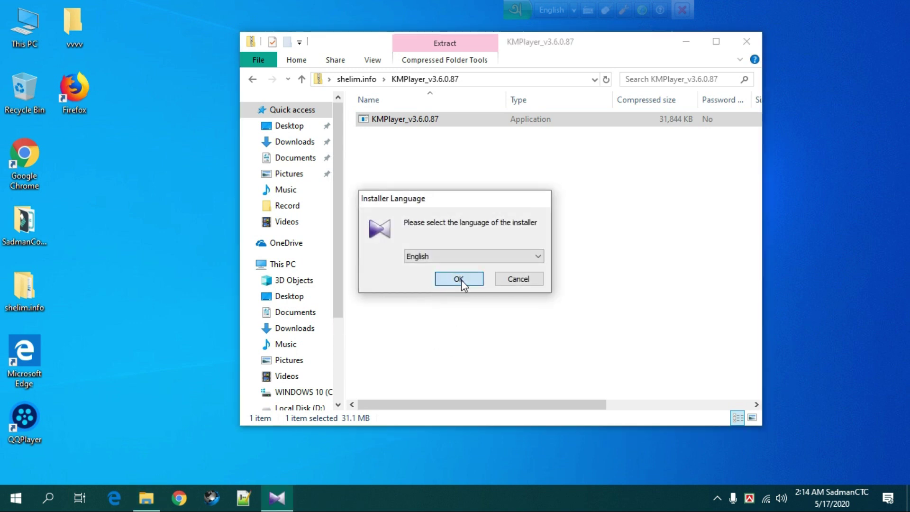
click(458, 279)
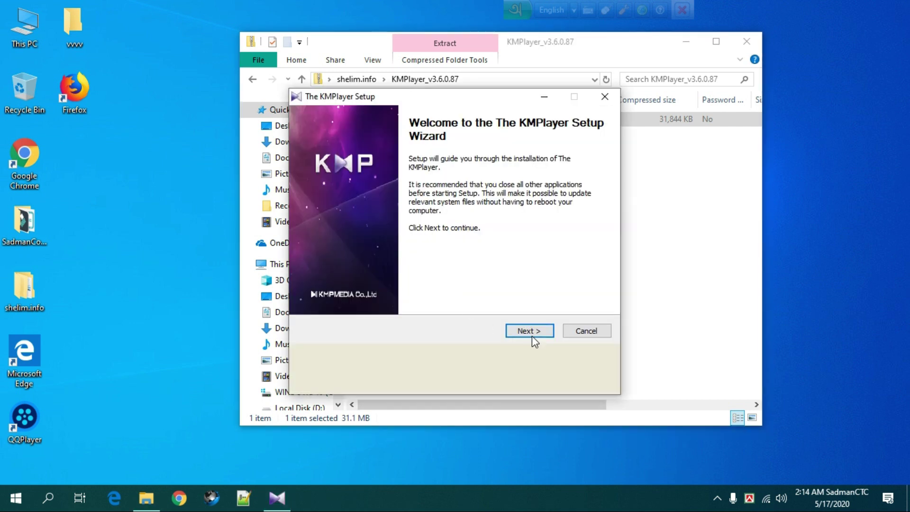
Step: Install The KMPlayer to C:\Program Files (x86)\The KMPlayer, keeping the setup wizard's defaults
click(533, 333)
click(530, 330)
click(530, 329)
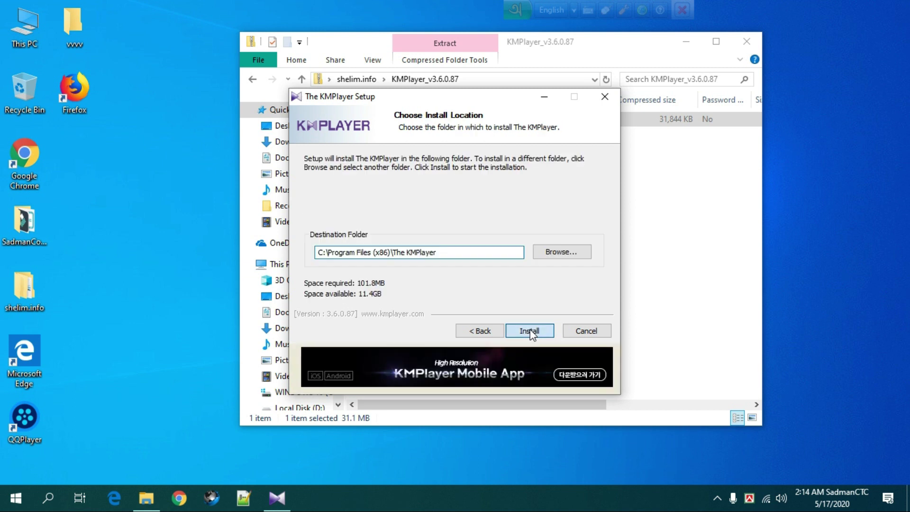
click(530, 329)
double_click(600, 48)
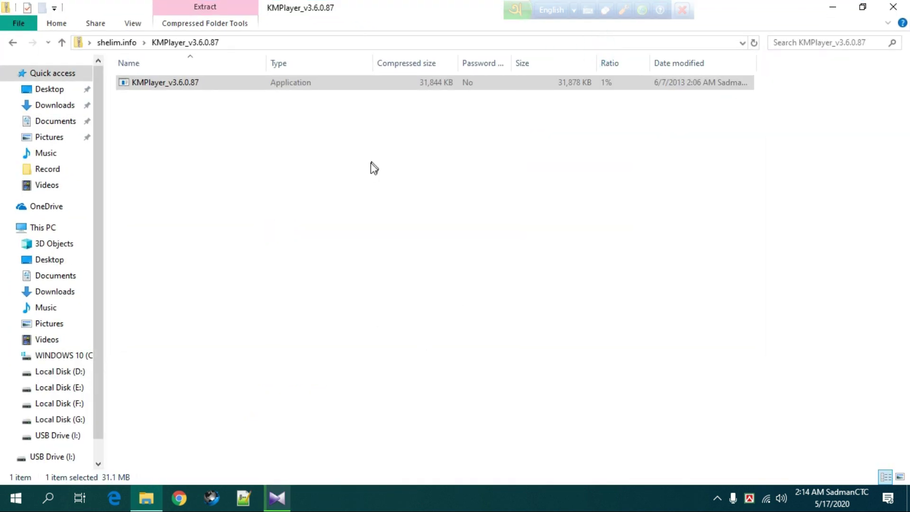
click(278, 498)
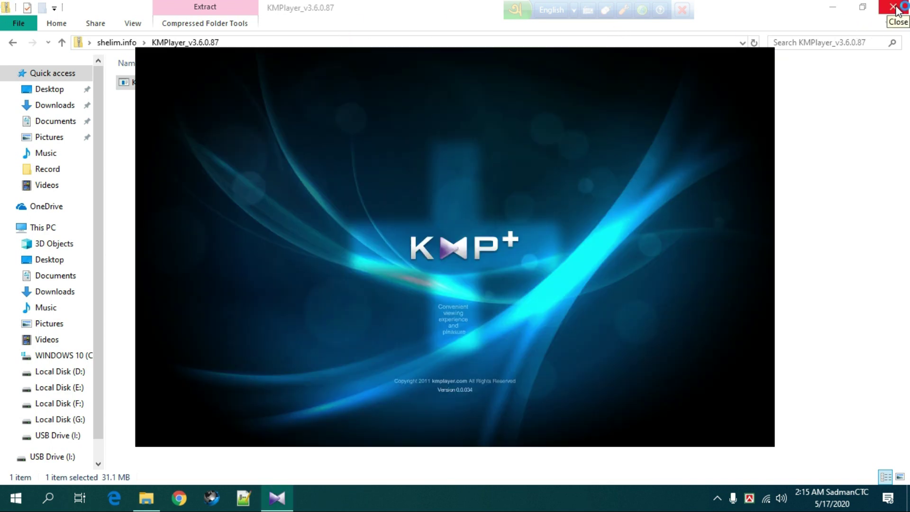
Step: Close the KMPlayer archive's folder window and the KMPlayer player window, and refresh the desktop
click(895, 8)
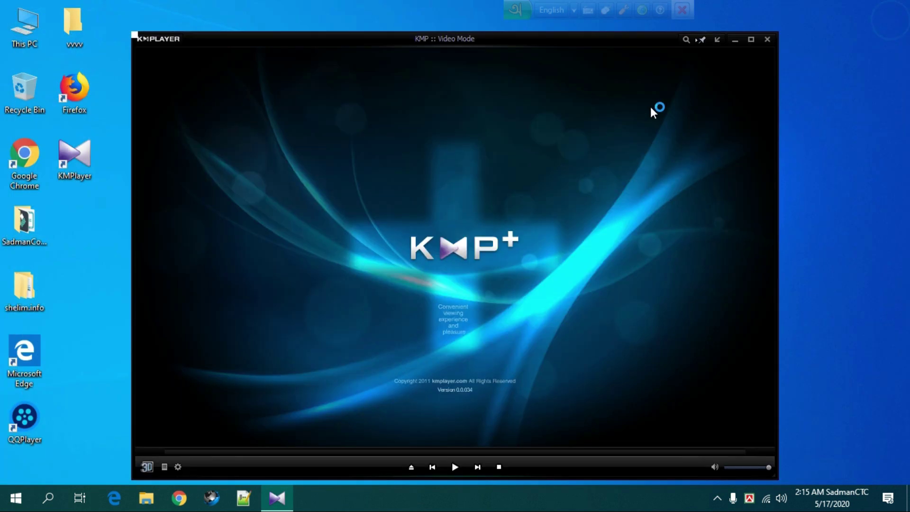
click(767, 39)
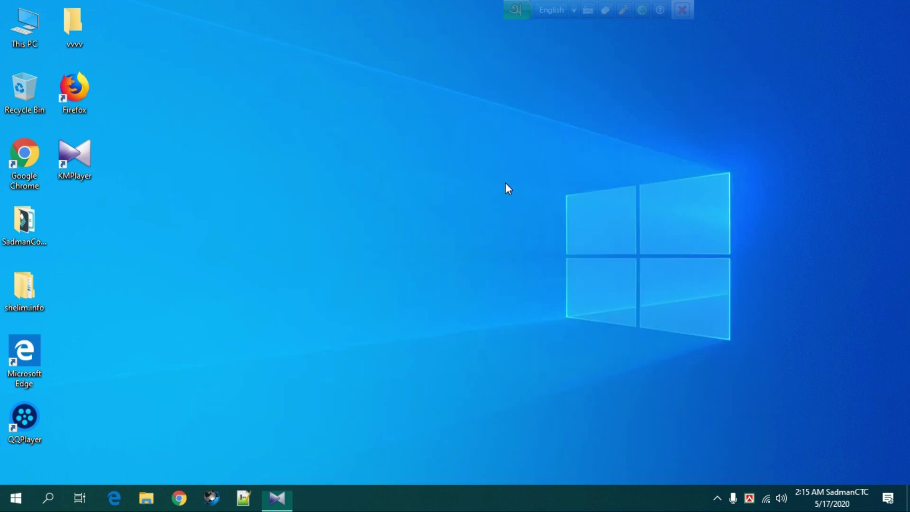
right_click(313, 176)
right_click(337, 163)
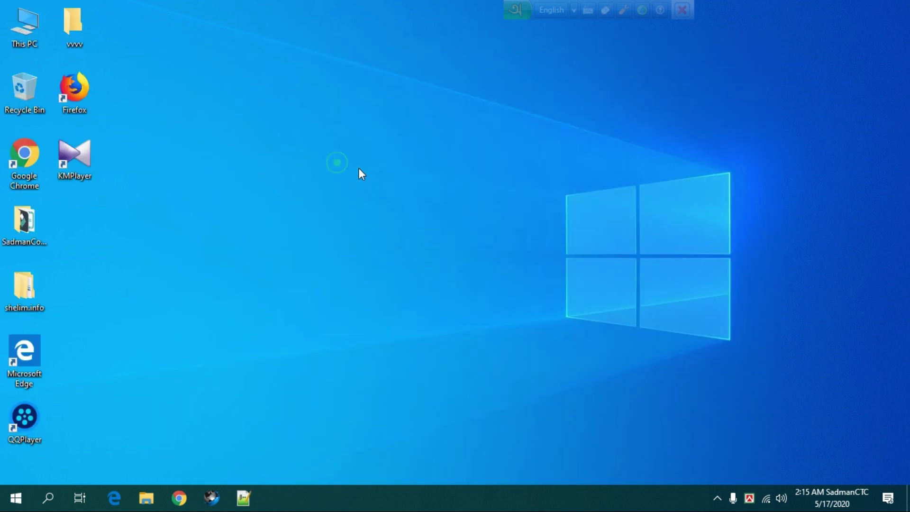
right_click(350, 166)
click(396, 211)
Step: Open the Apps & features page in Windows Settings and maximize the window
click(14, 503)
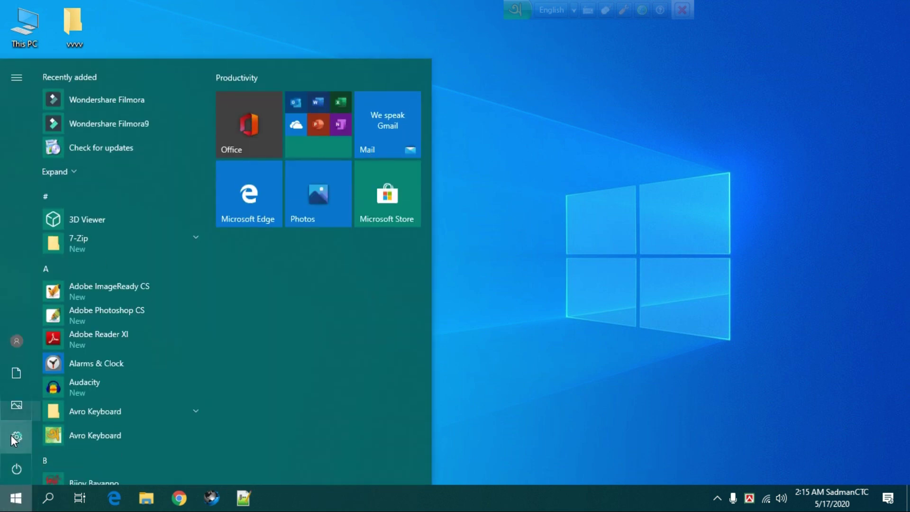
key(super+i)
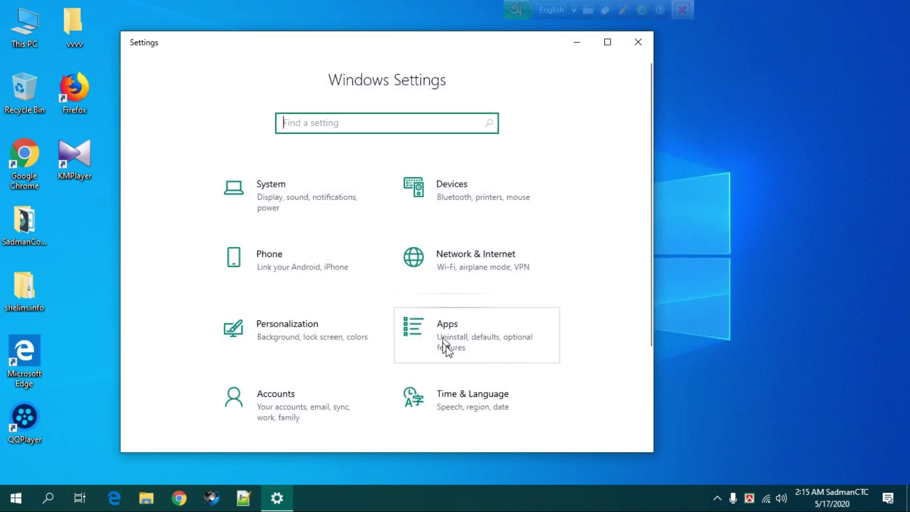
click(466, 337)
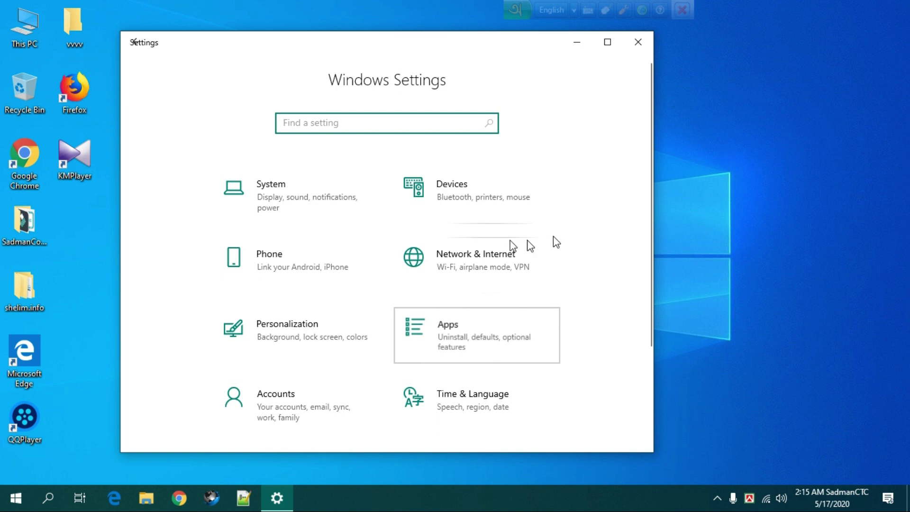
scroll(467, 80, down, 4)
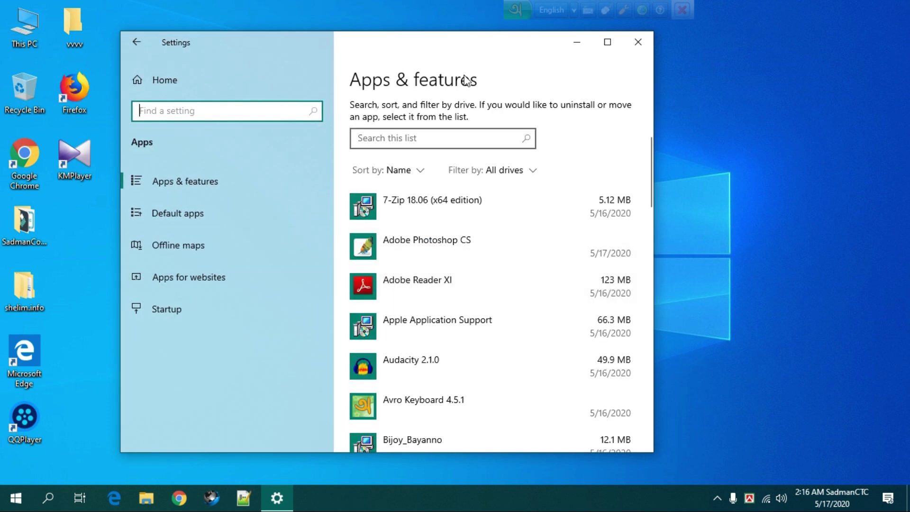
double_click(463, 41)
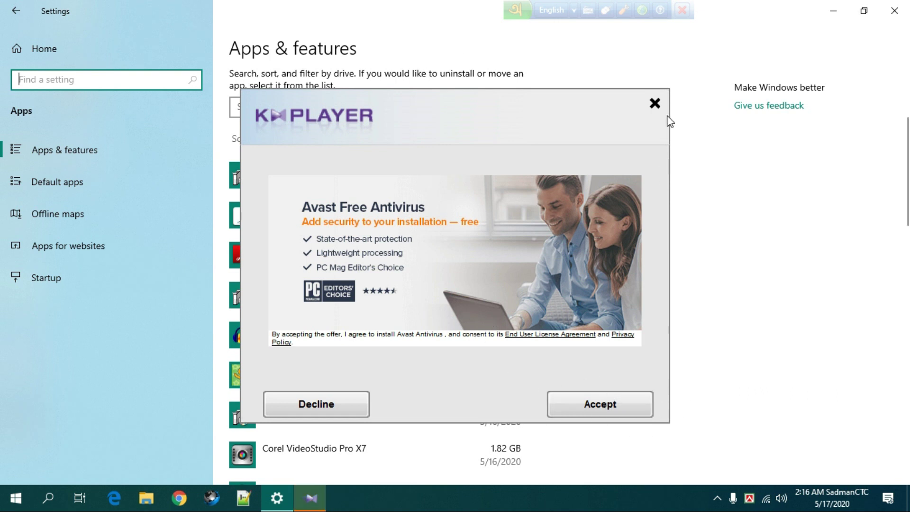
Step: Dismiss the KMPlayer installer's Avast Free Antivirus offer without accepting it and confirm exiting it
click(655, 105)
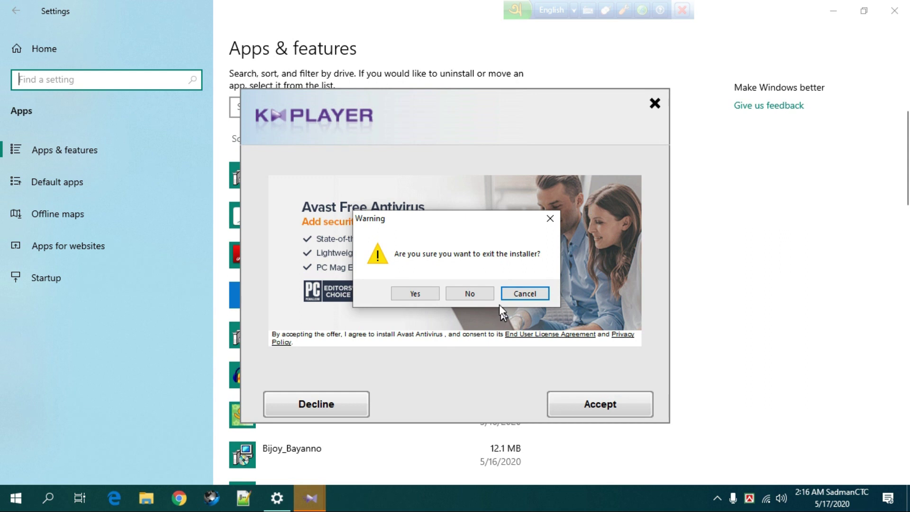
click(469, 293)
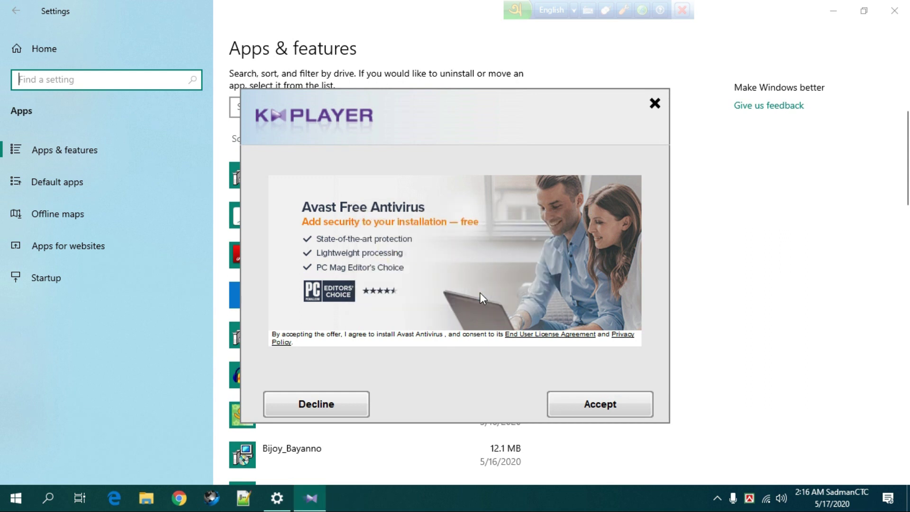
click(655, 105)
click(430, 295)
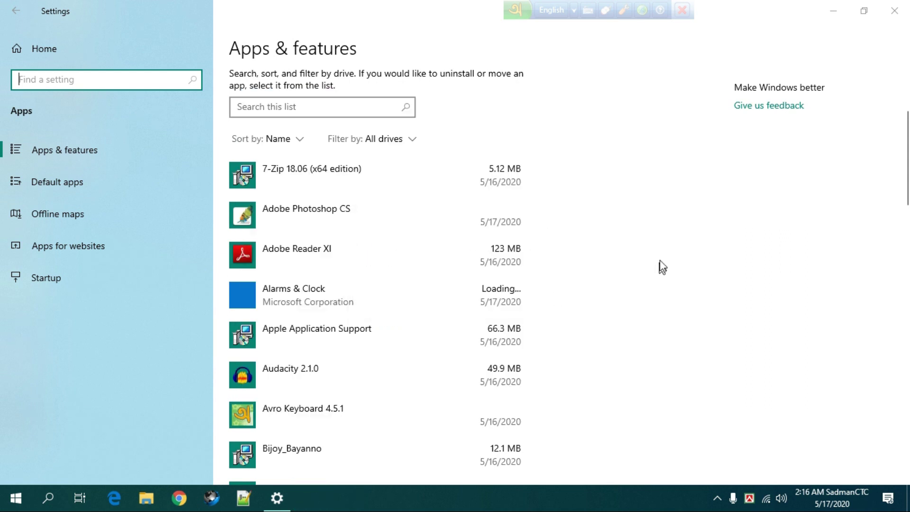
Step: Find The KMPlayer (remove only) in the installed apps list and select it to show its options
scroll(764, 278, down, 15)
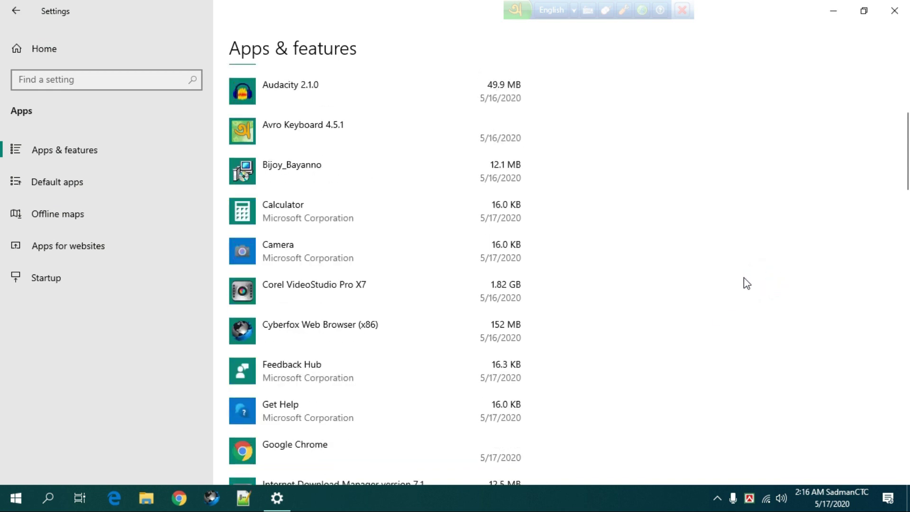
scroll(648, 355, down, 8)
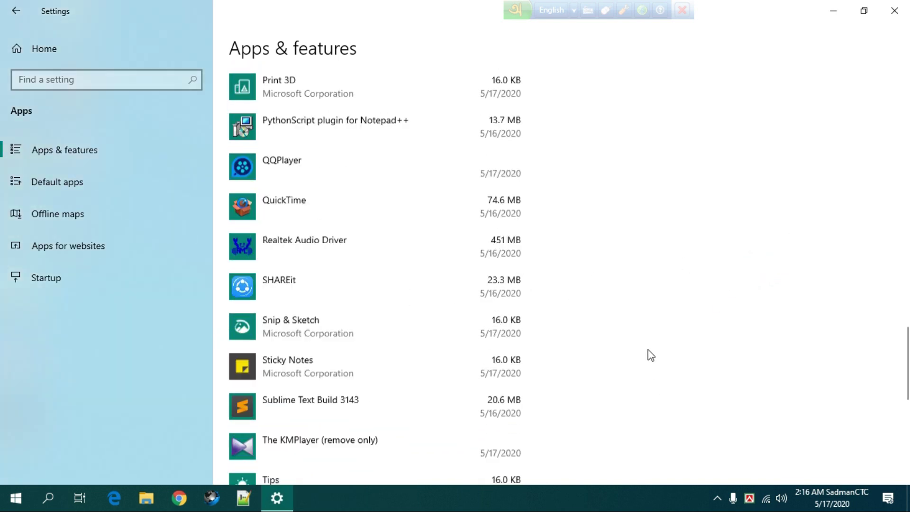
scroll(313, 250, up, 1)
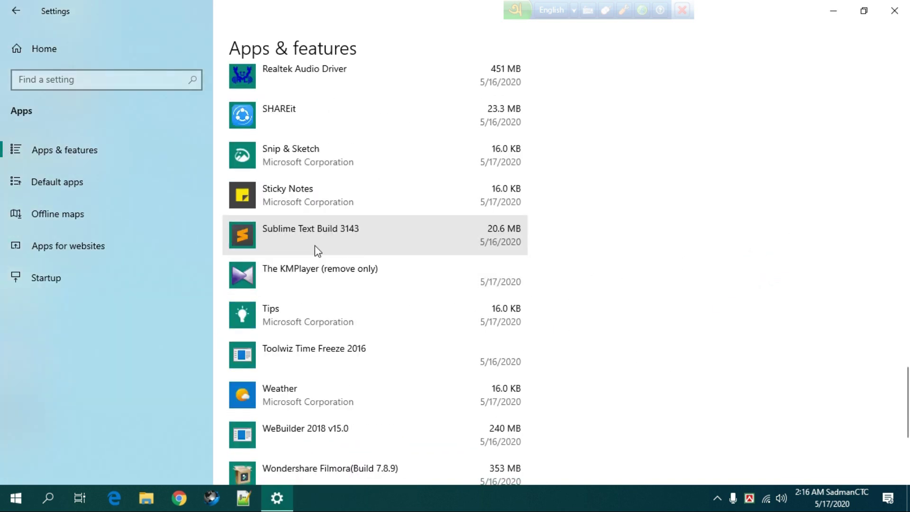
click(280, 281)
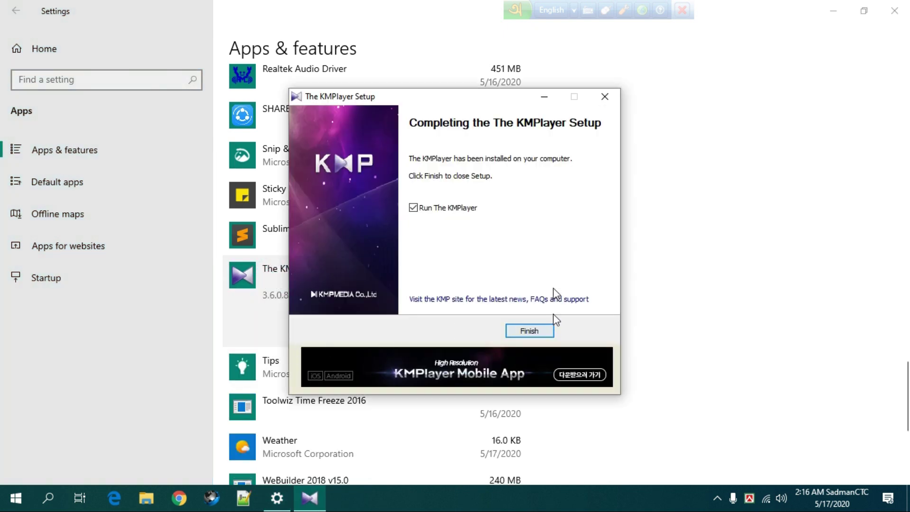
Step: Finish the KMPlayer setup, then uninstall The KMPlayer (remove only) along with all of its preferences and close the uninstaller
click(529, 331)
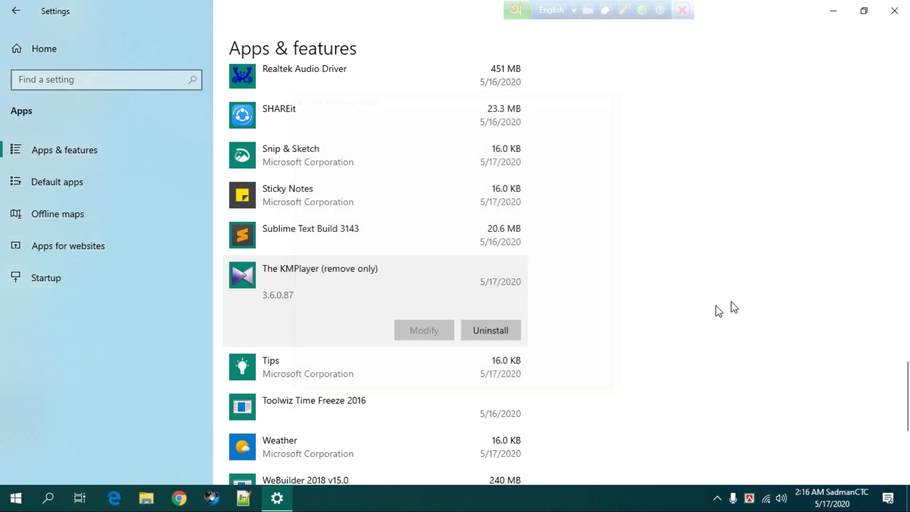
click(497, 329)
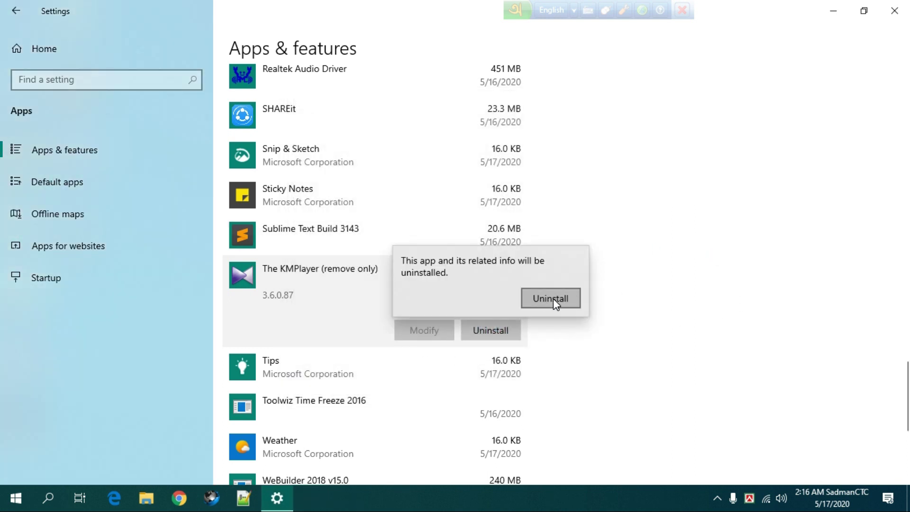
click(550, 299)
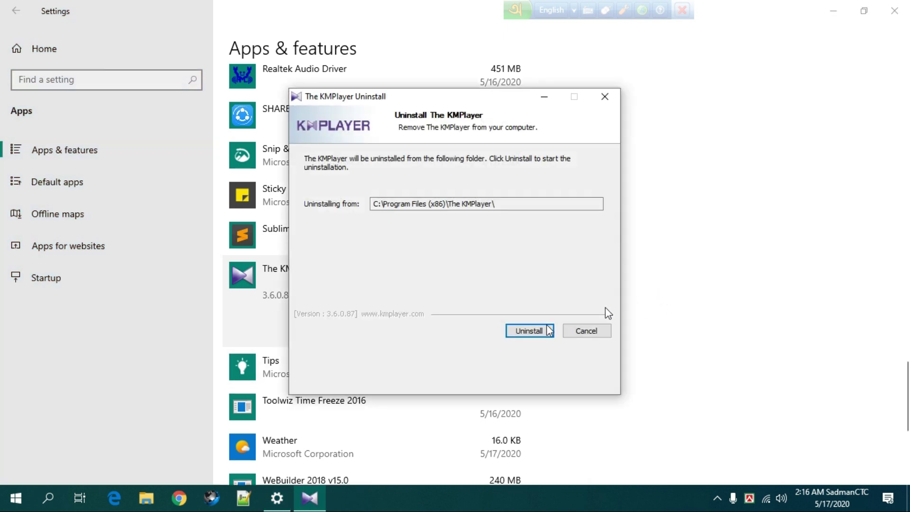
click(534, 331)
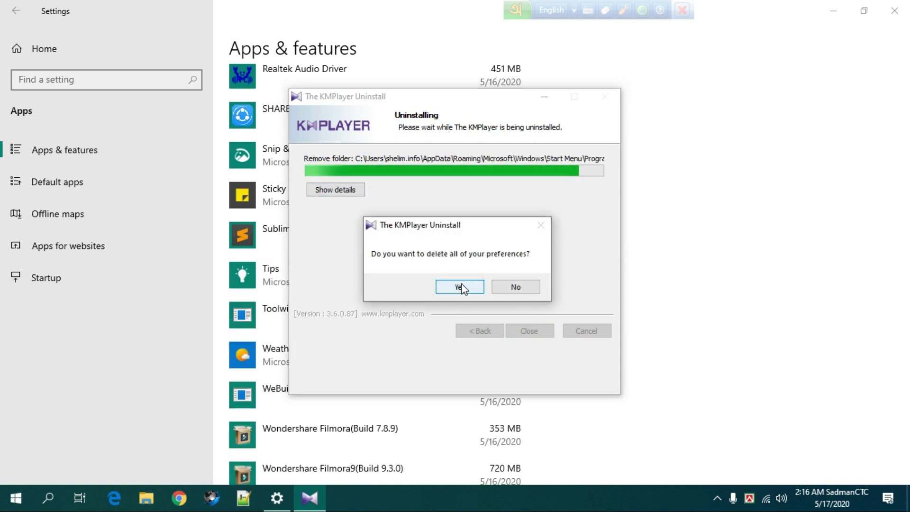
click(462, 288)
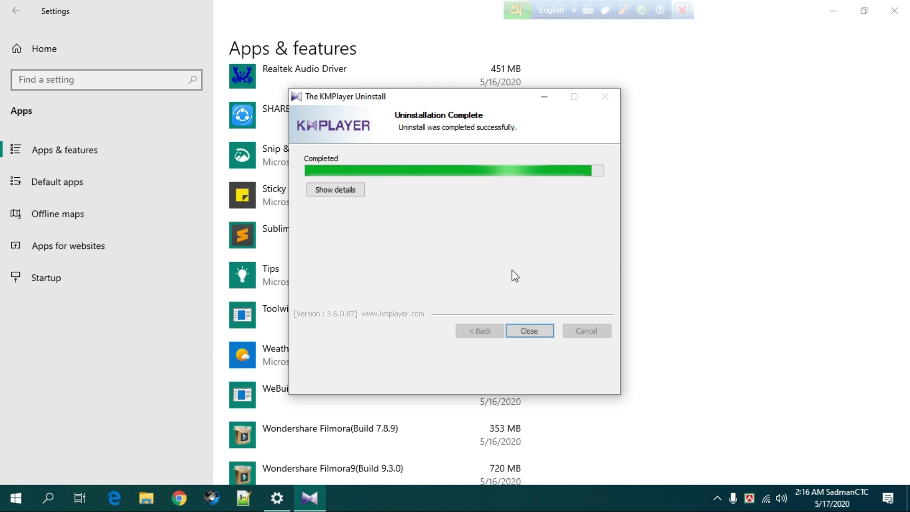
click(532, 334)
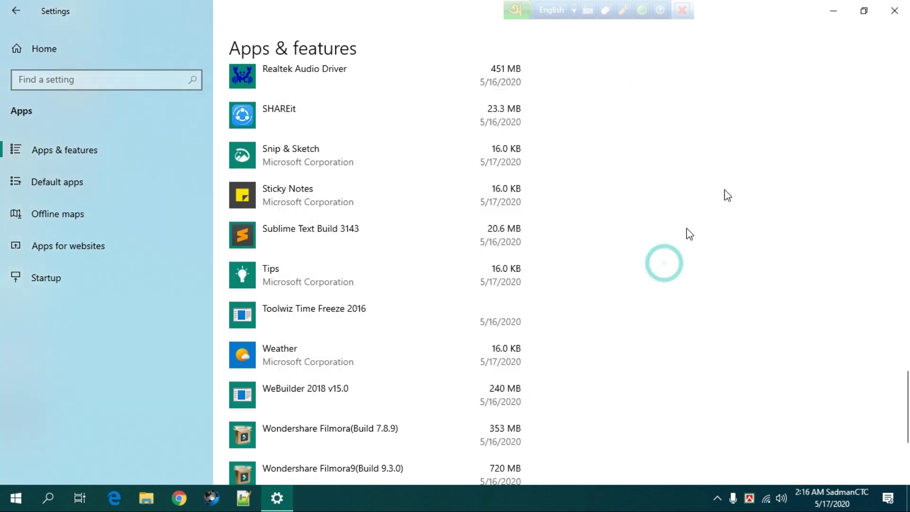
Step: Close the Settings window and refresh the desktop
click(894, 11)
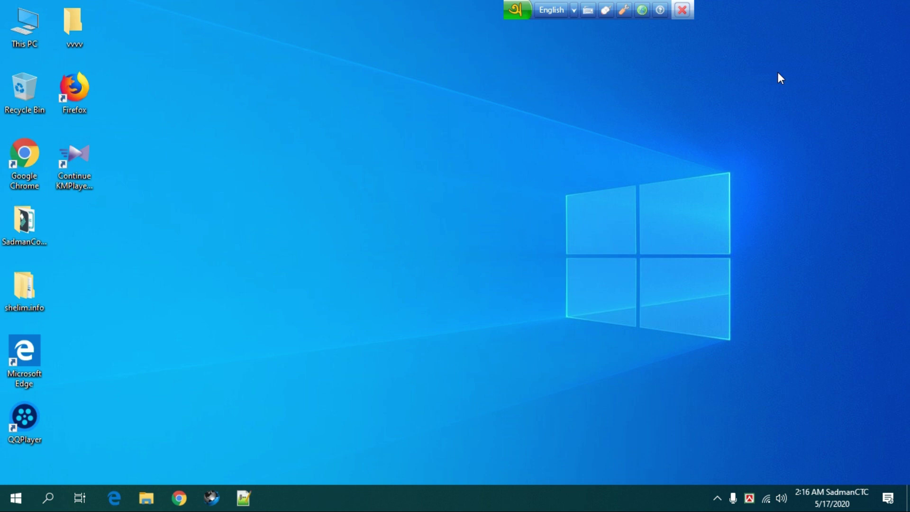
right_click(332, 160)
click(375, 195)
right_click(320, 144)
click(365, 184)
Step: Examine the Start menu's app list for uninstall entries, expanding the Notepad++, QQPlayer and QuickTime folders
click(21, 497)
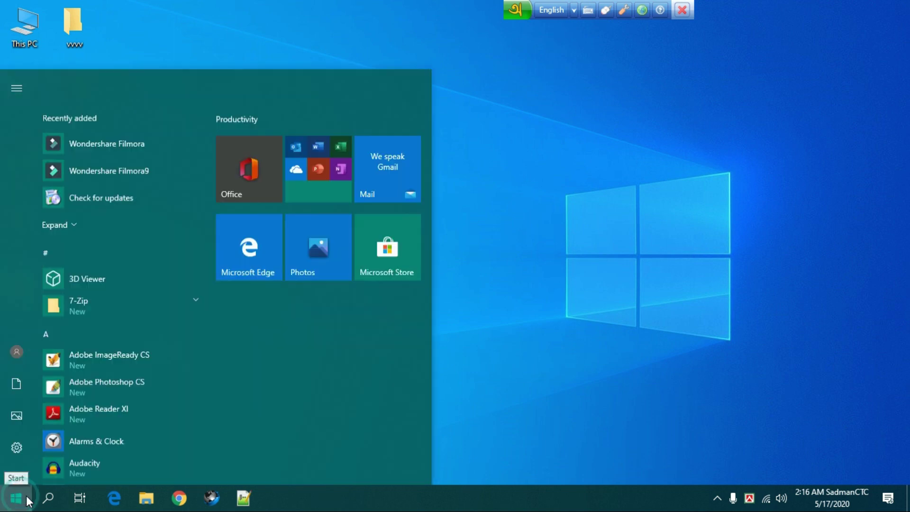
scroll(139, 340, down, 15)
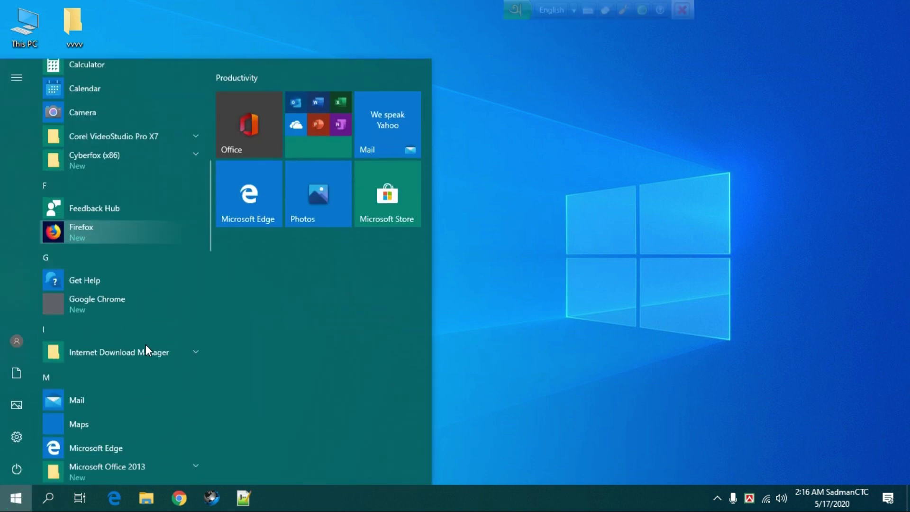
scroll(145, 341, down, 3)
scroll(141, 335, up, 4)
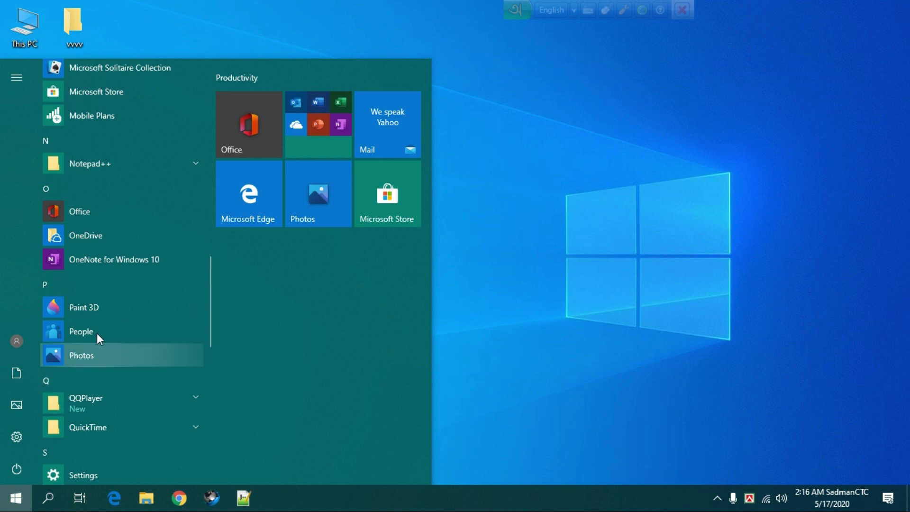
click(197, 162)
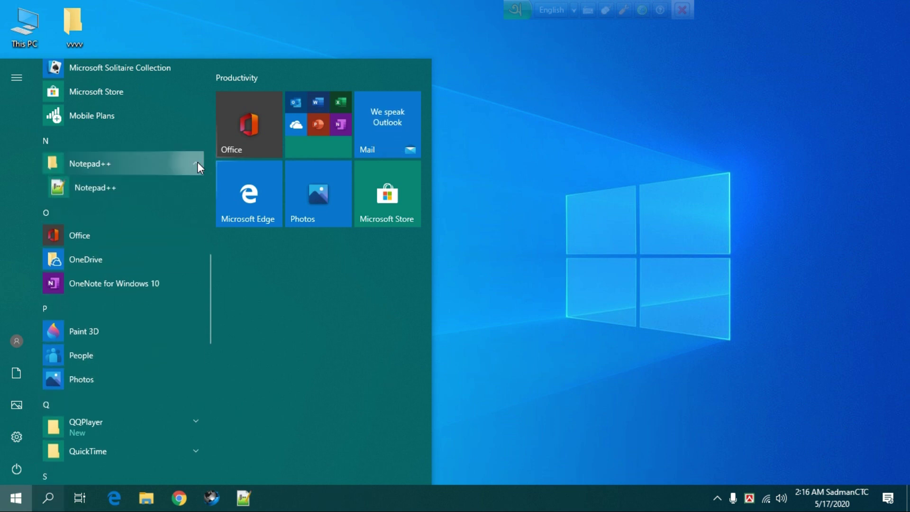
click(200, 161)
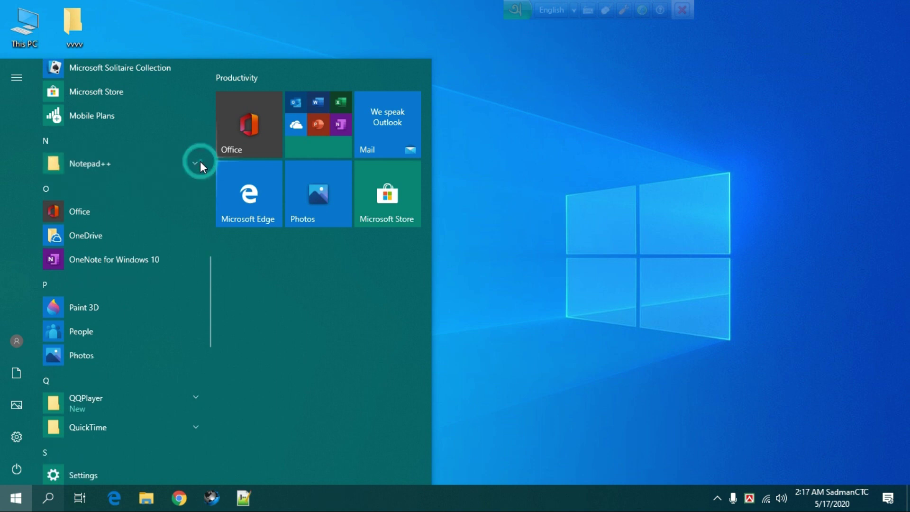
scroll(118, 317, down, 2)
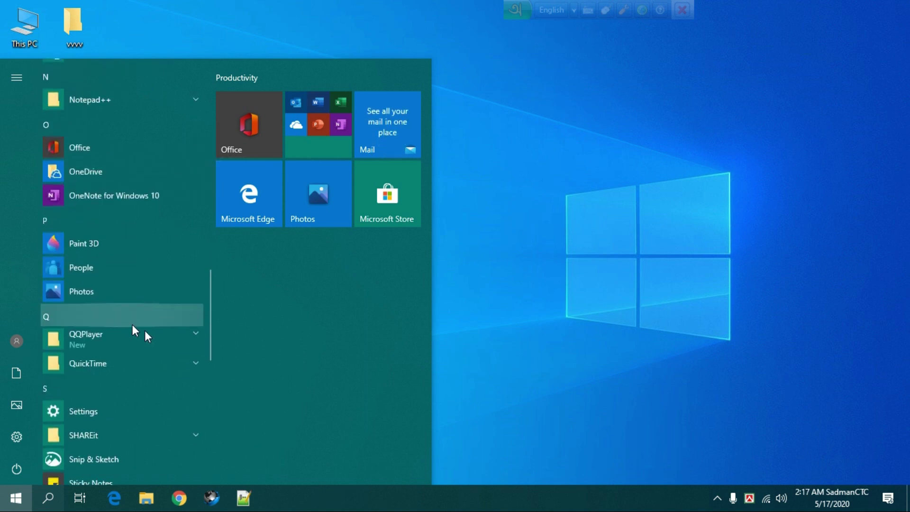
click(195, 337)
click(194, 335)
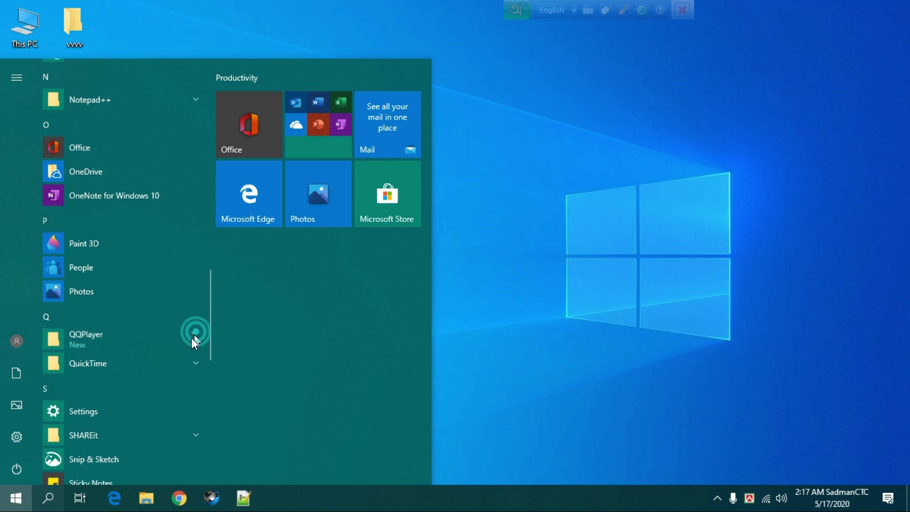
click(197, 364)
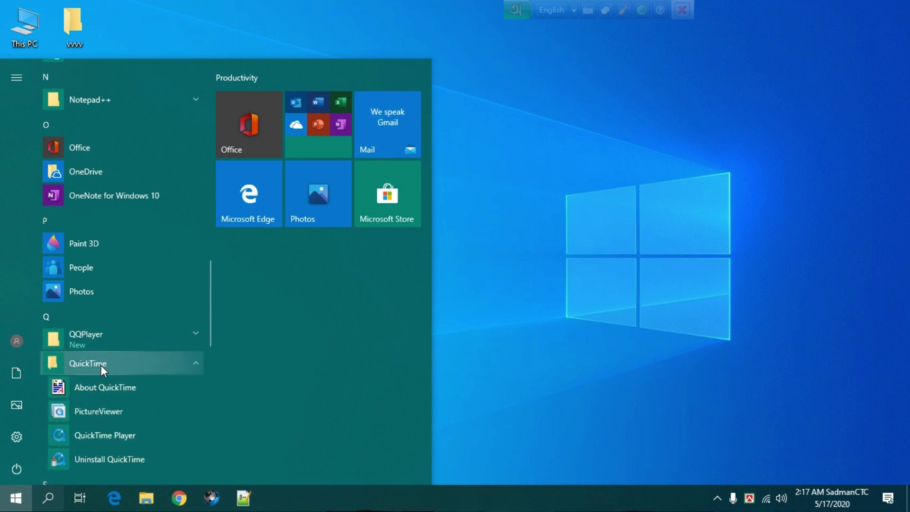
scroll(101, 365, down, 2)
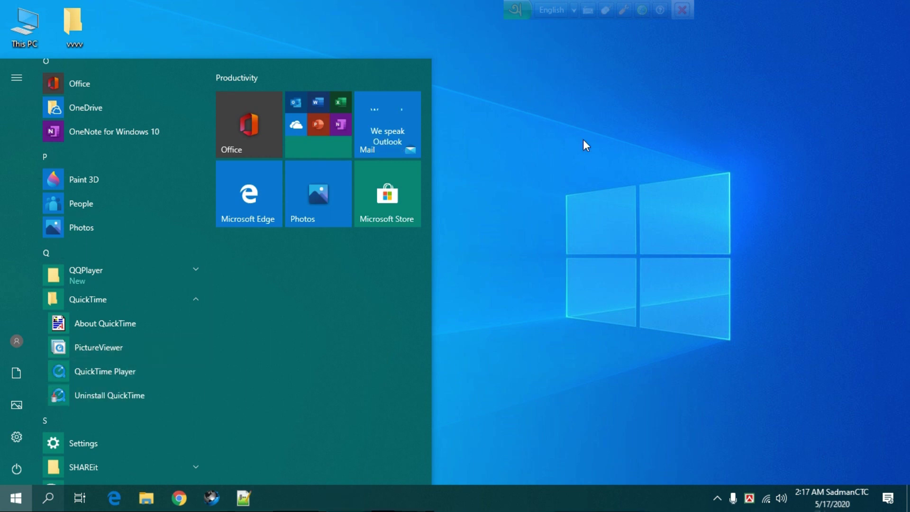
Step: Dismiss the Start menu and refresh the desktop twice
right_click(615, 106)
click(637, 143)
right_click(560, 103)
click(583, 142)
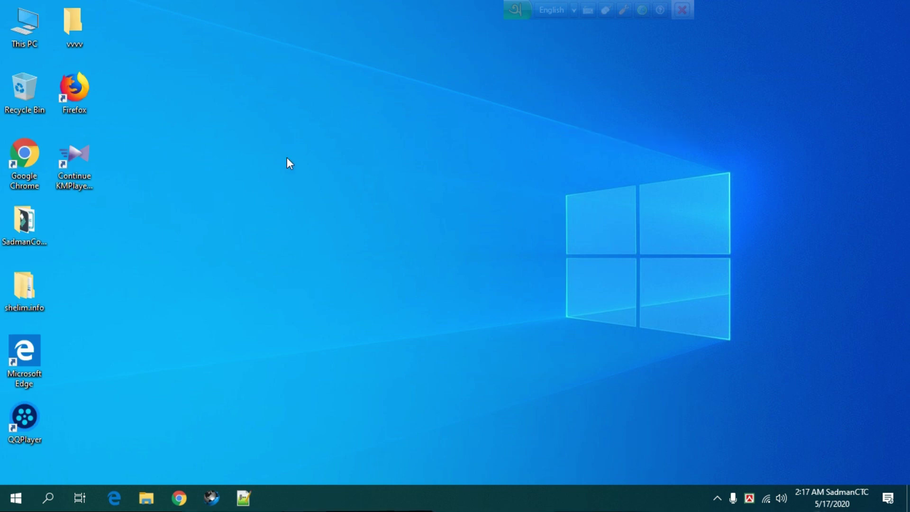
Step: Go from This PC to its option to uninstall or change a program, and open the related Programs and Features window
double_click(24, 30)
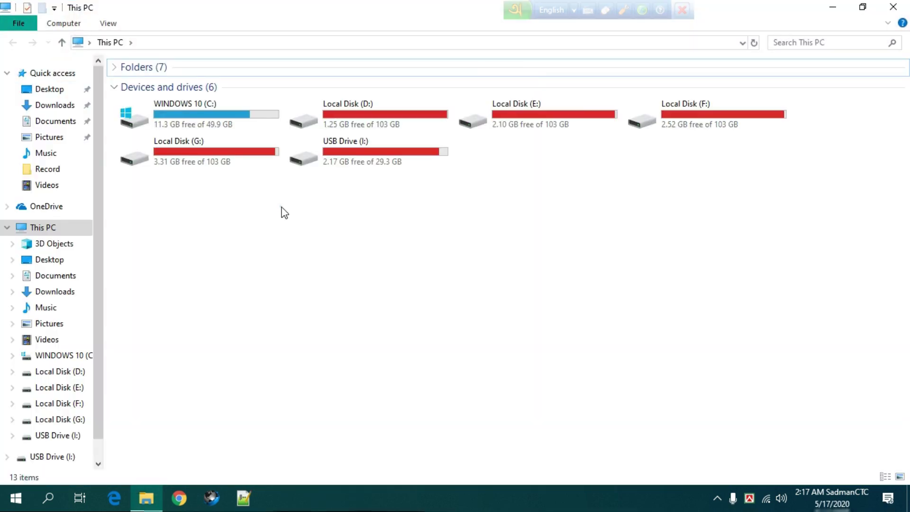
click(55, 26)
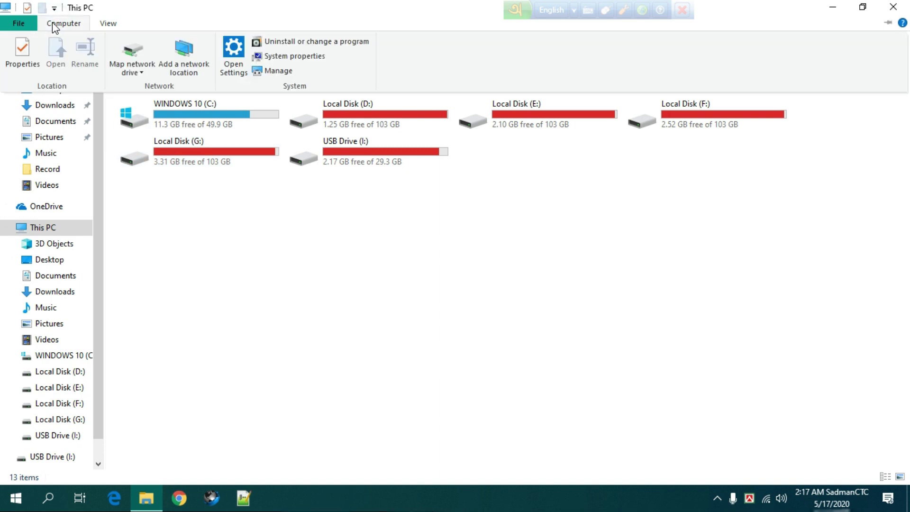
click(315, 41)
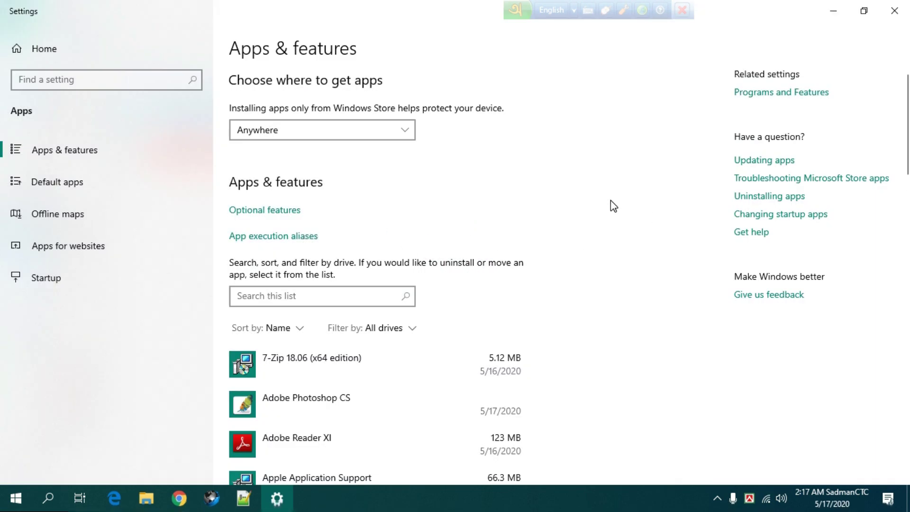
scroll(365, 281, down, 6)
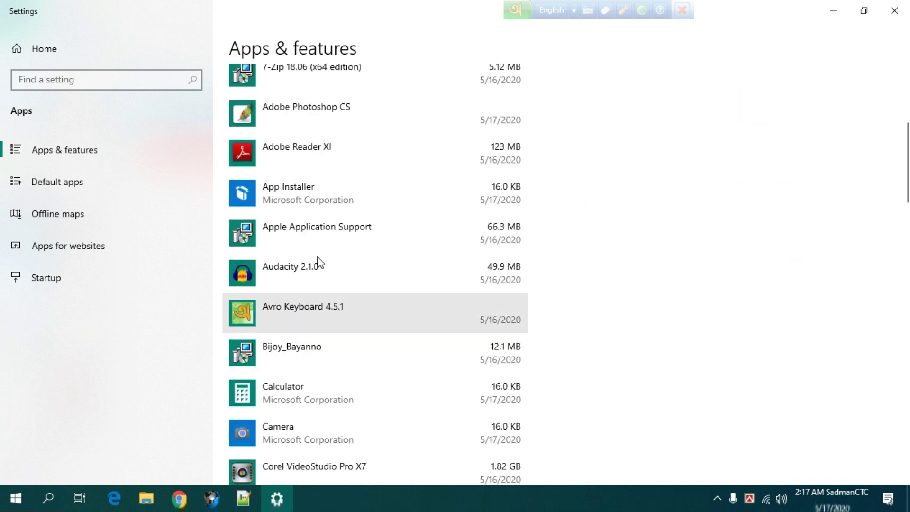
scroll(575, 201, up, 6)
click(808, 93)
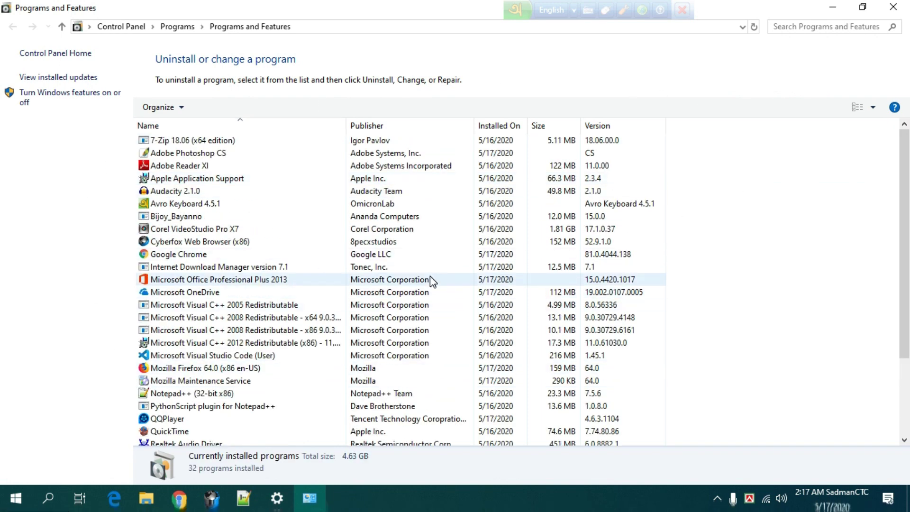
Step: Find Mozilla Firefox 64.0 (x86 en-US) in the installed programs list and start its uninstallation
scroll(269, 331, down, 3)
scroll(275, 330, up, 3)
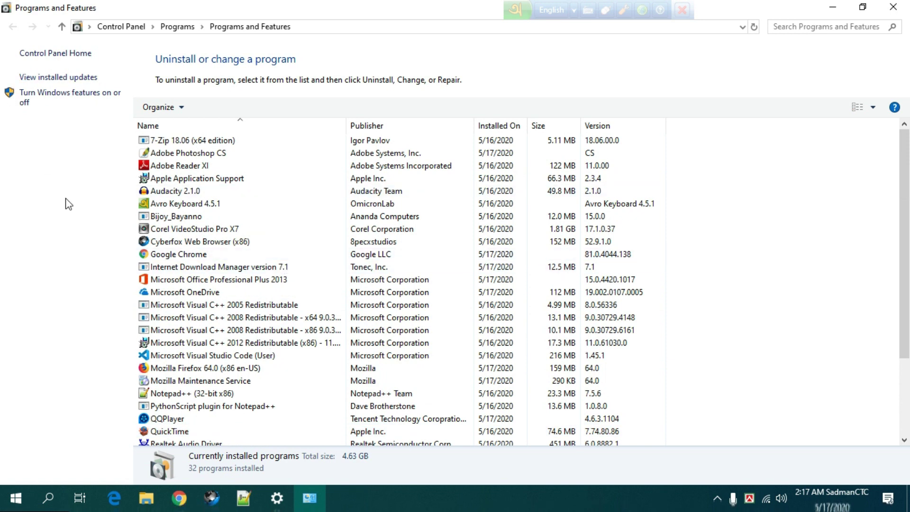
scroll(227, 229, down, 3)
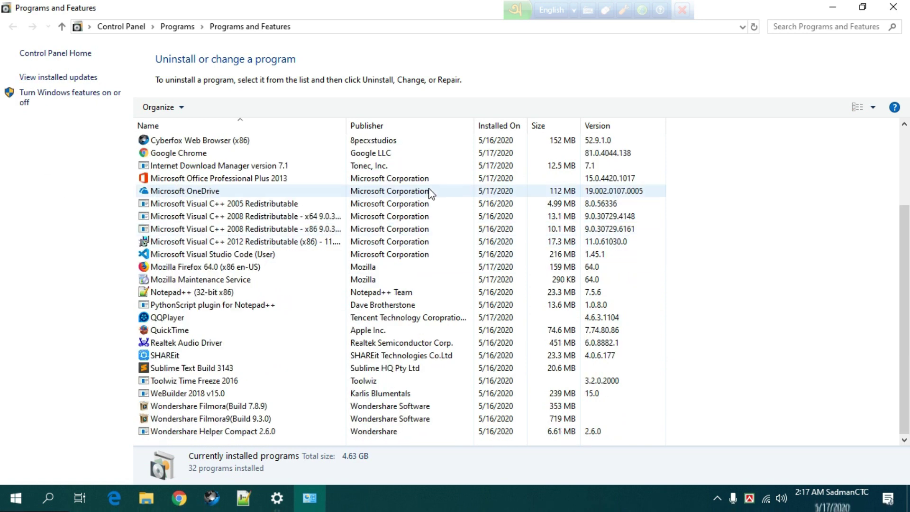
scroll(429, 191, up, 3)
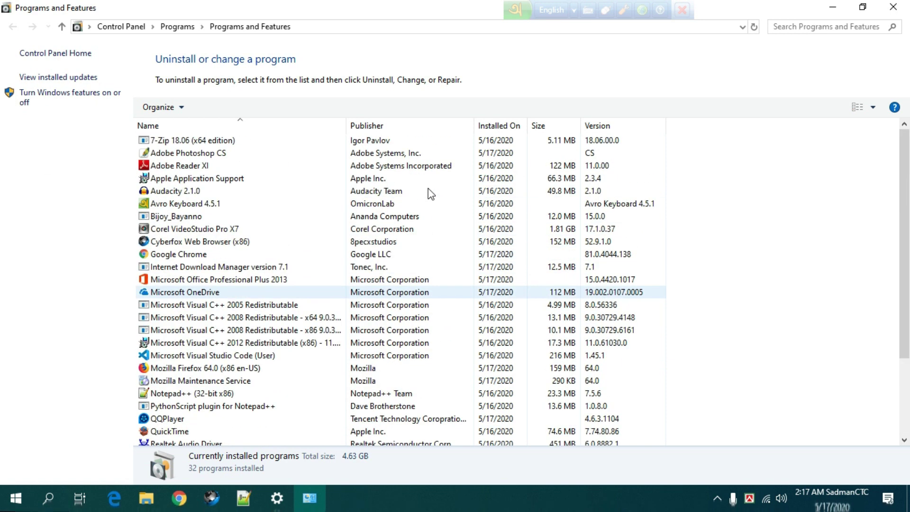
scroll(317, 204, down, 3)
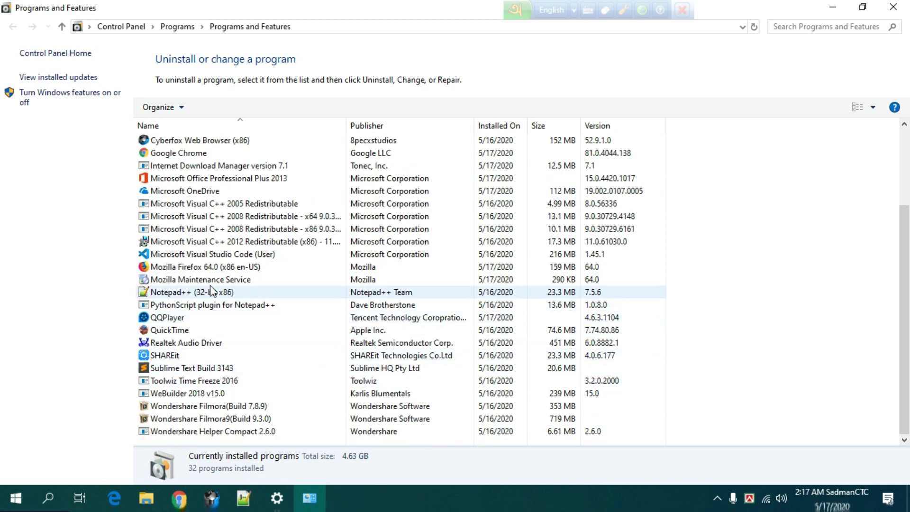
click(170, 268)
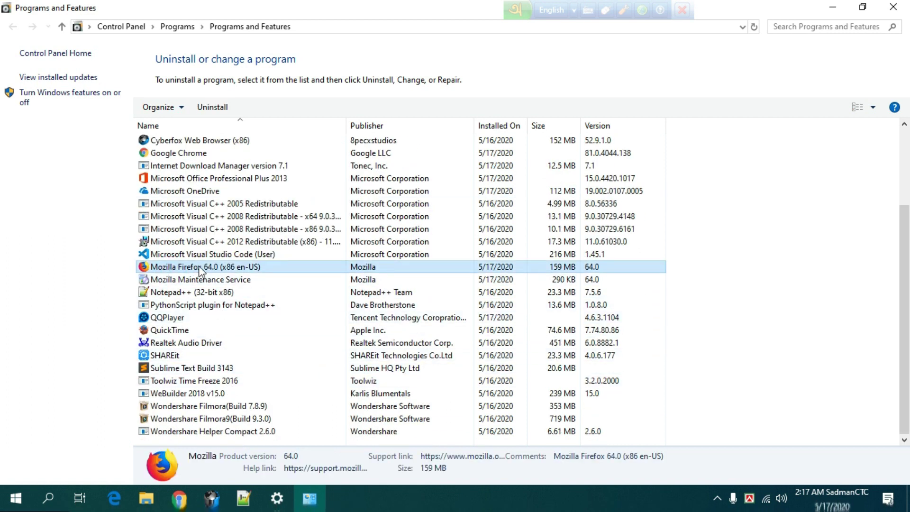
right_click(185, 271)
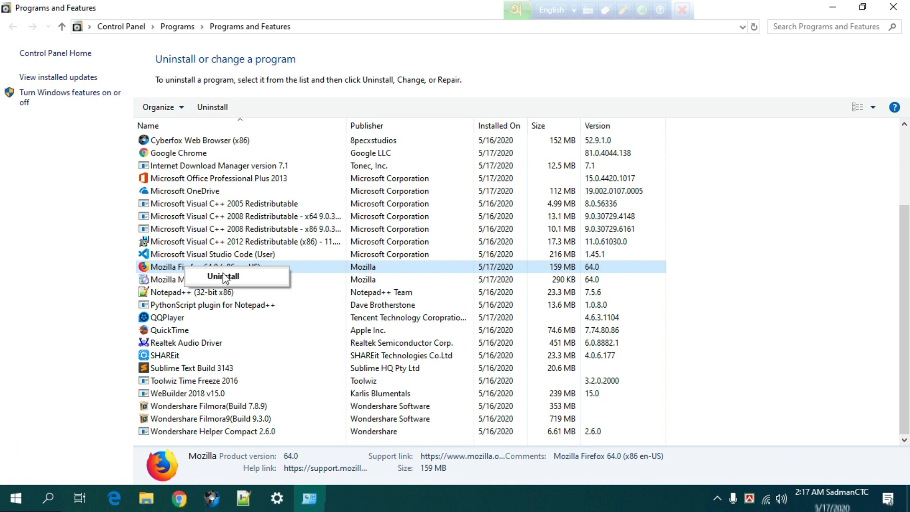
click(223, 277)
right_click(185, 267)
click(220, 275)
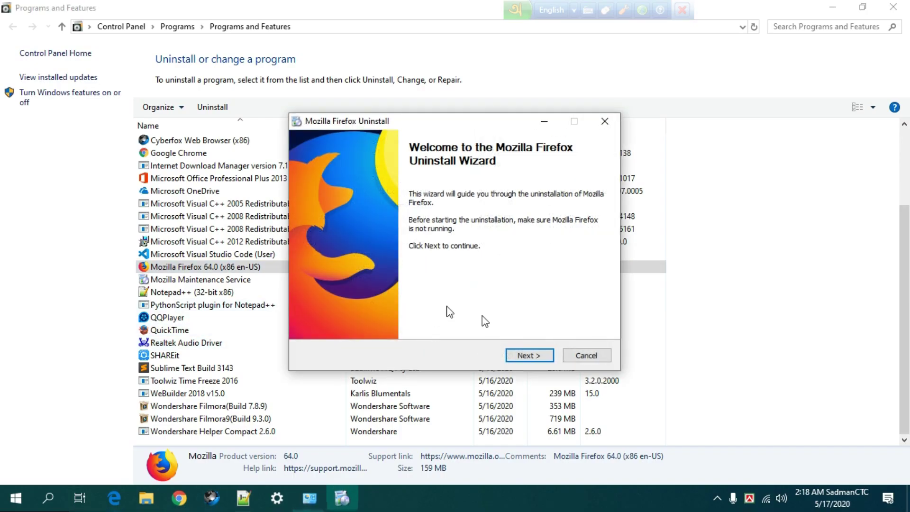
Step: Complete the Mozilla Firefox Uninstall Wizard, leaving the option to tell Mozilla why Firefox was uninstalled unticked
click(526, 357)
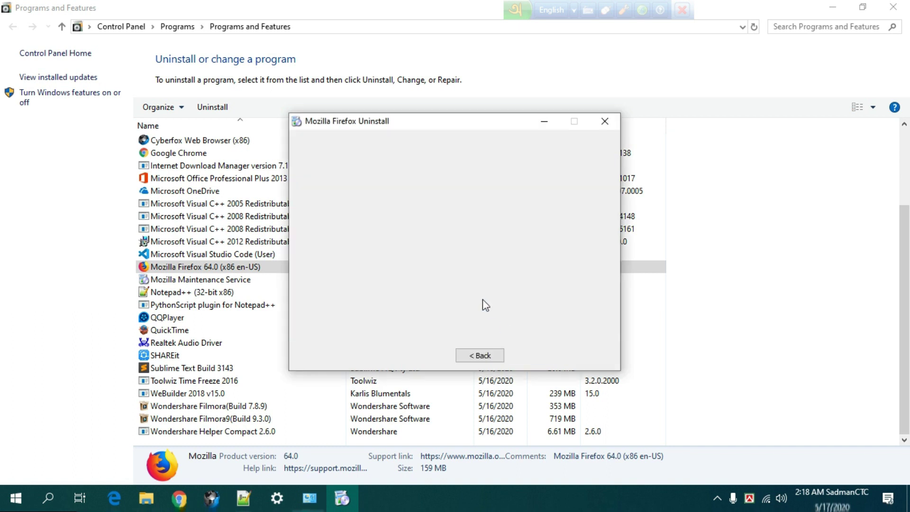
click(529, 357)
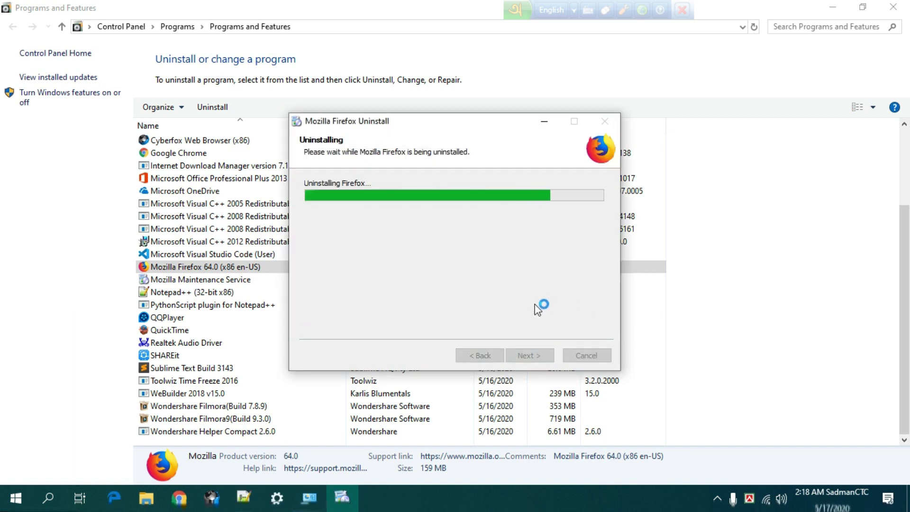
click(530, 357)
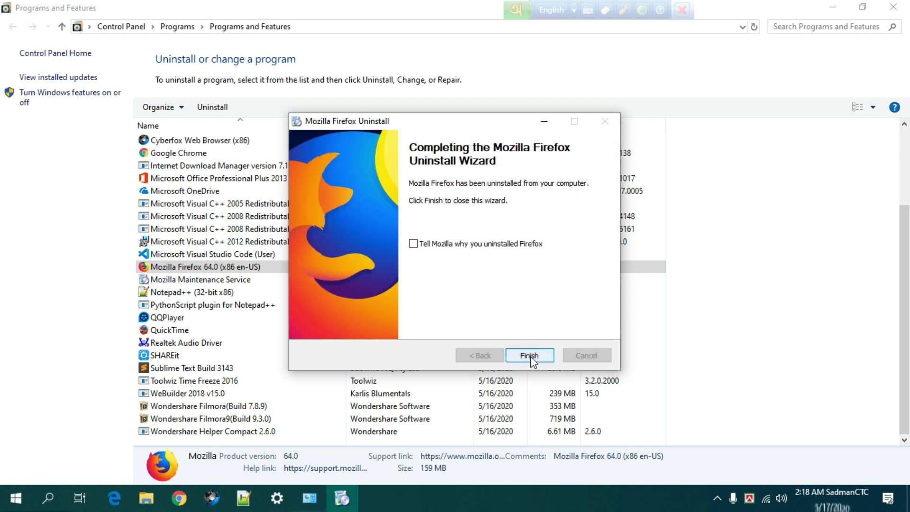
click(529, 355)
Step: Close the Programs and Features and Settings windows and refresh the desktop
click(893, 7)
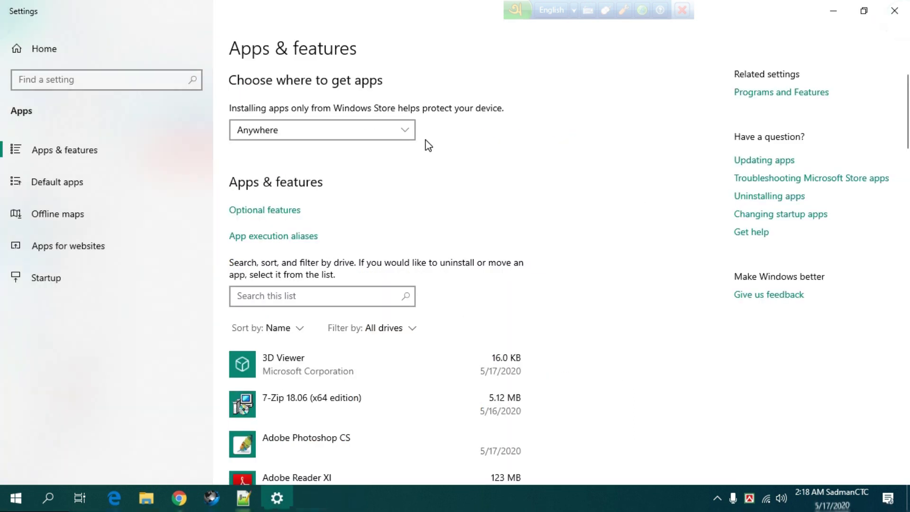
click(897, 15)
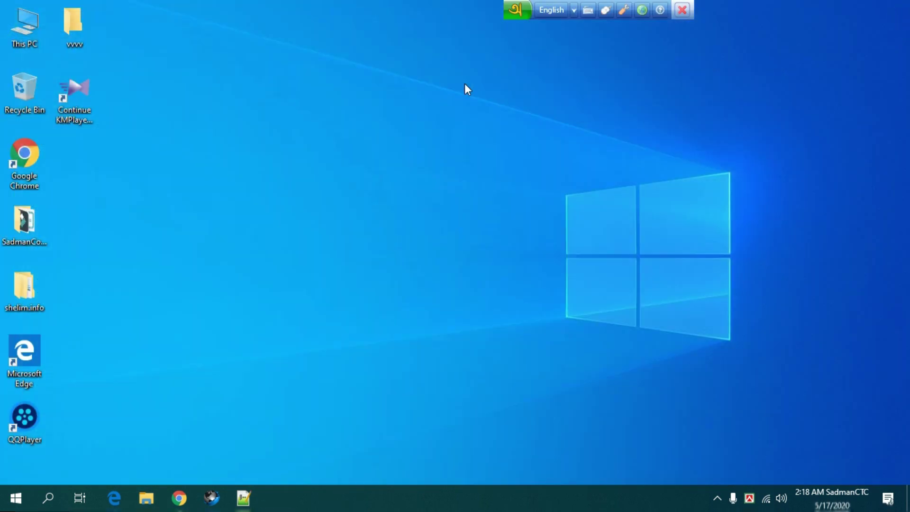
right_click(464, 83)
click(524, 122)
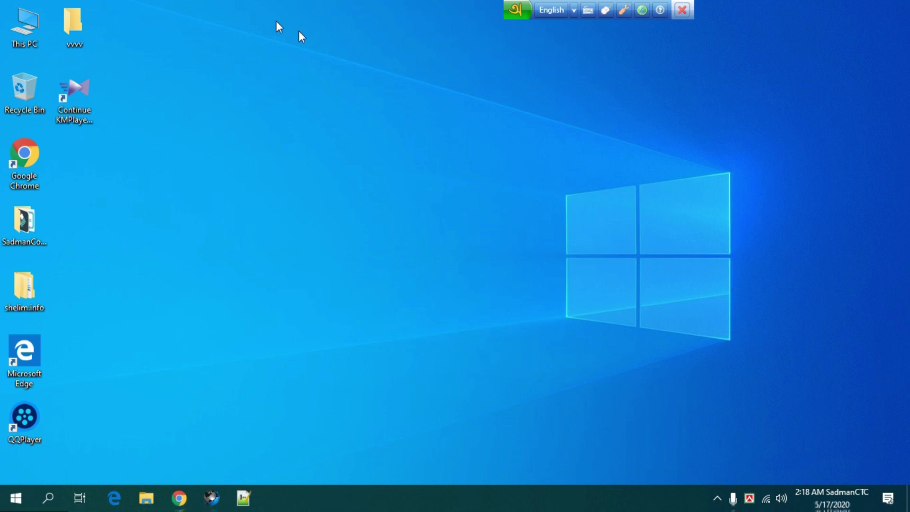
right_click(401, 141)
click(442, 179)
right_click(412, 140)
click(453, 180)
right_click(428, 140)
click(465, 181)
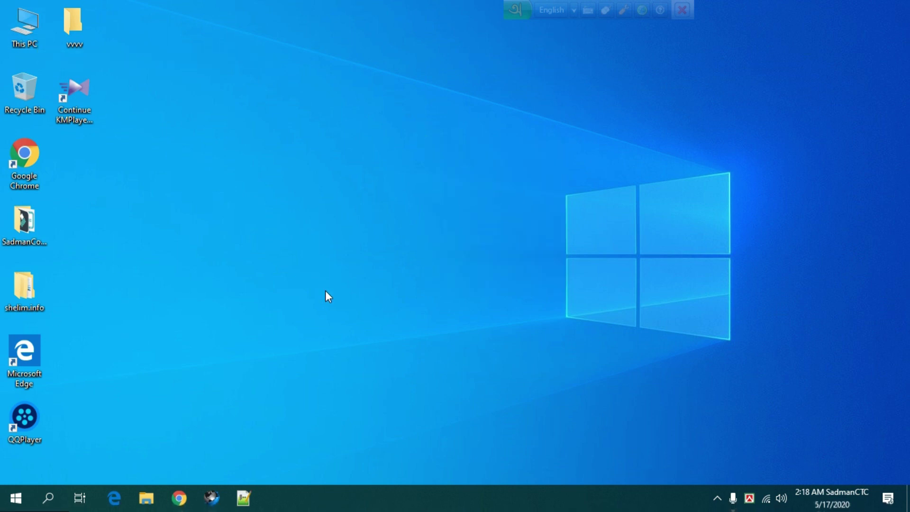
right_click(351, 173)
click(377, 213)
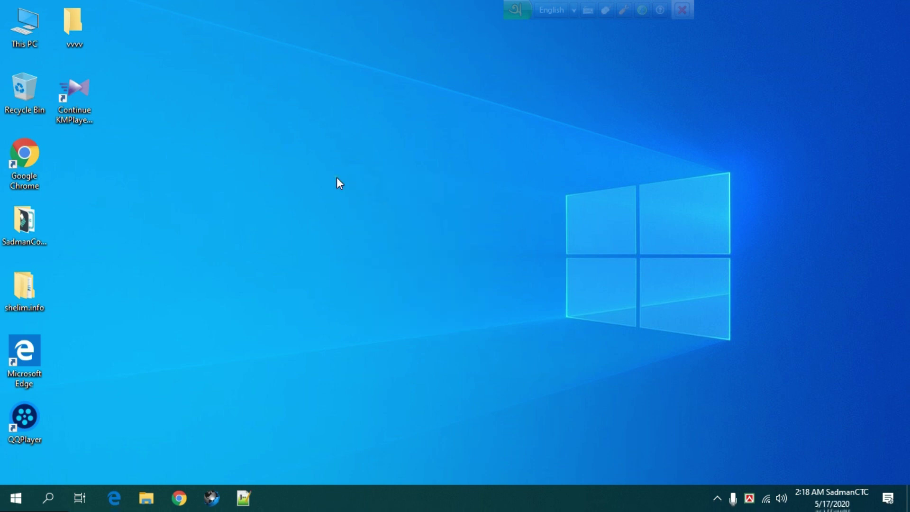
right_click(337, 178)
click(366, 222)
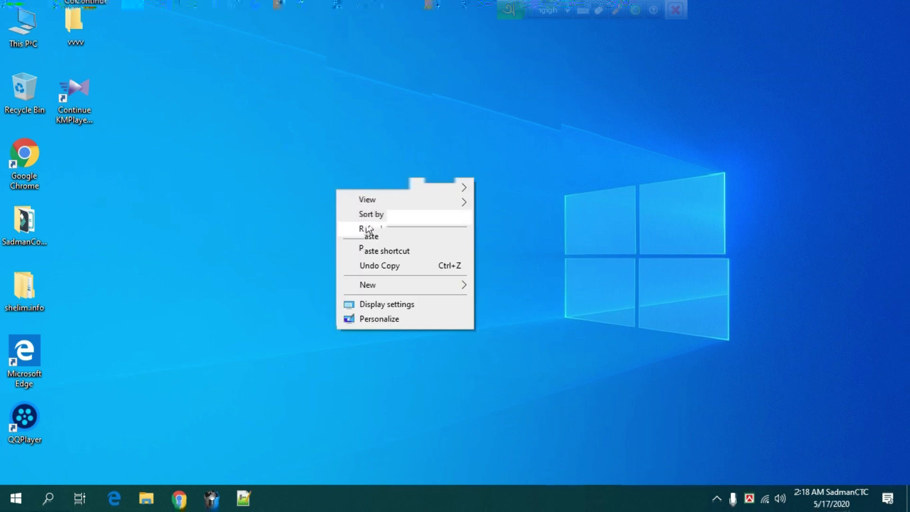